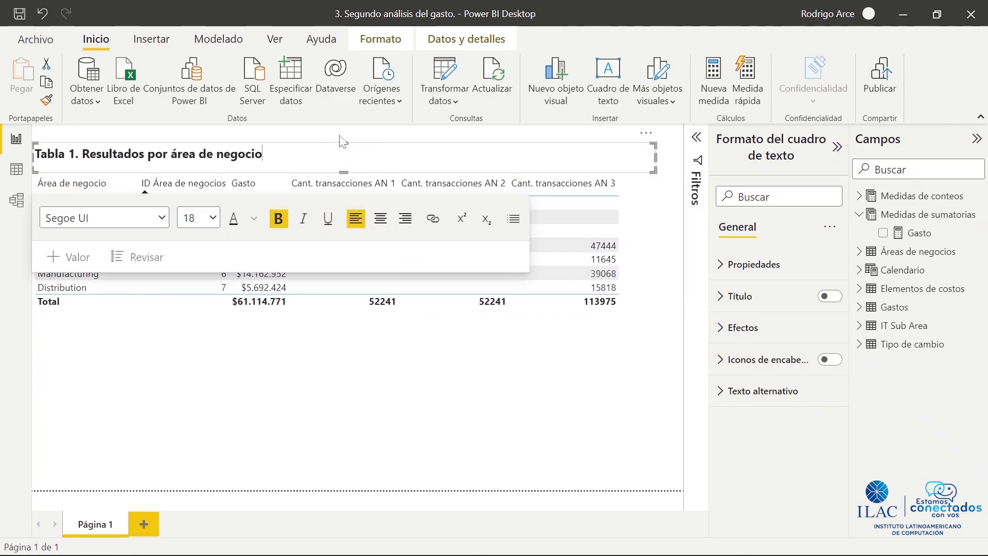
- Trim the top of the Tabla 1 title box and place its copy below the table, retitled "Tabla 2. Prom. de gasto por área de negocio"
drag(343, 143, 343, 149)
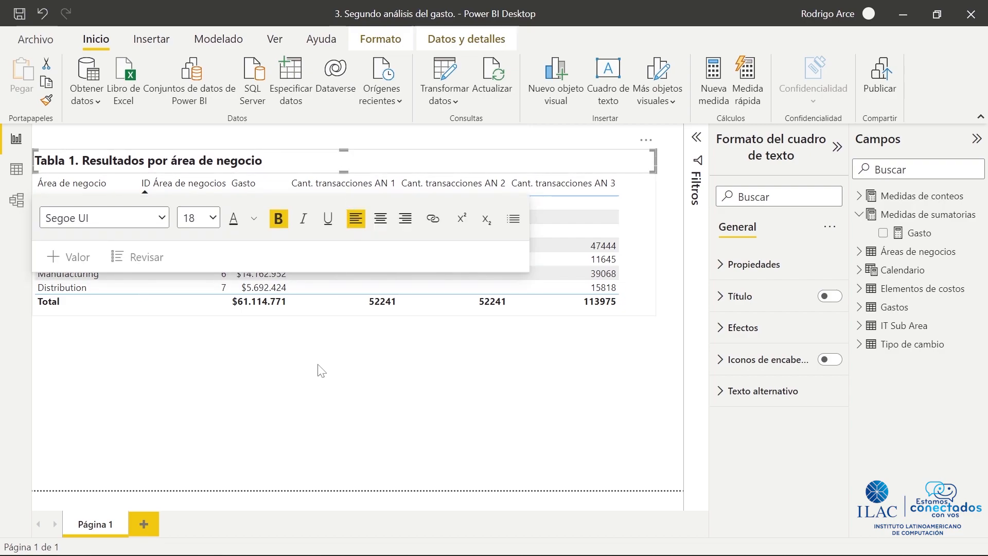
click(337, 370)
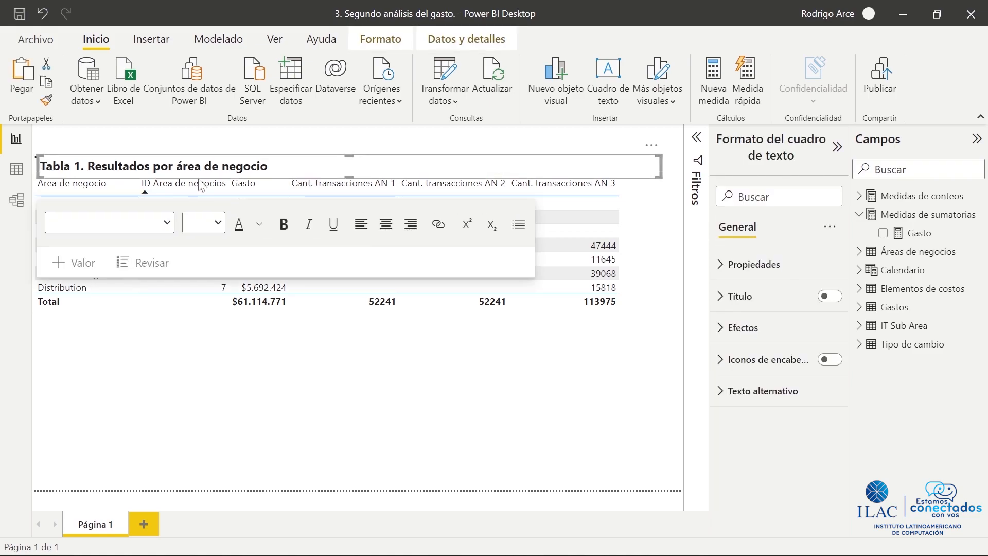
drag(199, 177, 165, 349)
triple_click(166, 329)
key(BackSpace)
text(Tabla 2. Prom. de gasto por área de negocio)
click(311, 381)
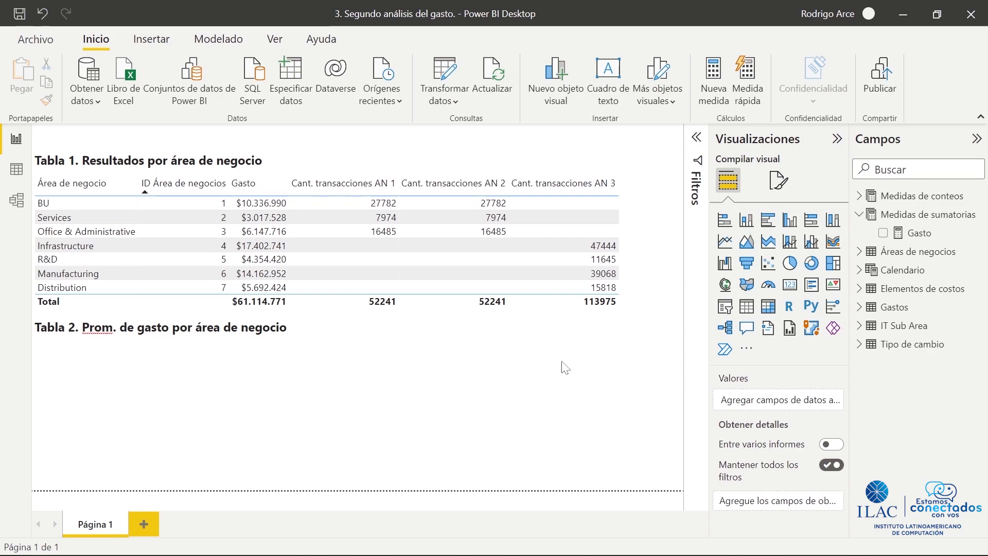
- Insert a table visual with Área de negocio and Gasto, sized to fill the space below the Tabla 2 title
click(746, 308)
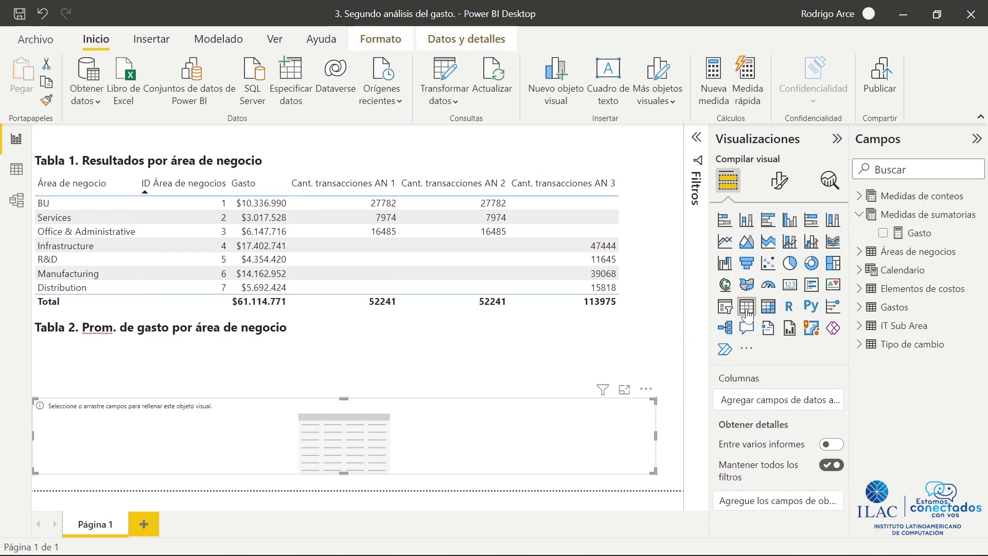
click(860, 252)
click(883, 270)
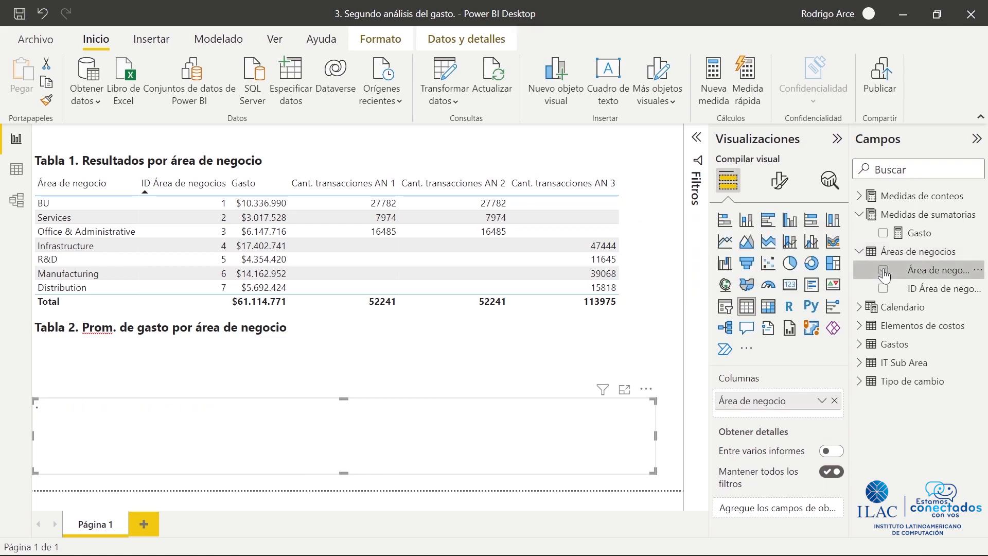
click(883, 232)
drag(343, 398, 344, 340)
drag(344, 472, 344, 481)
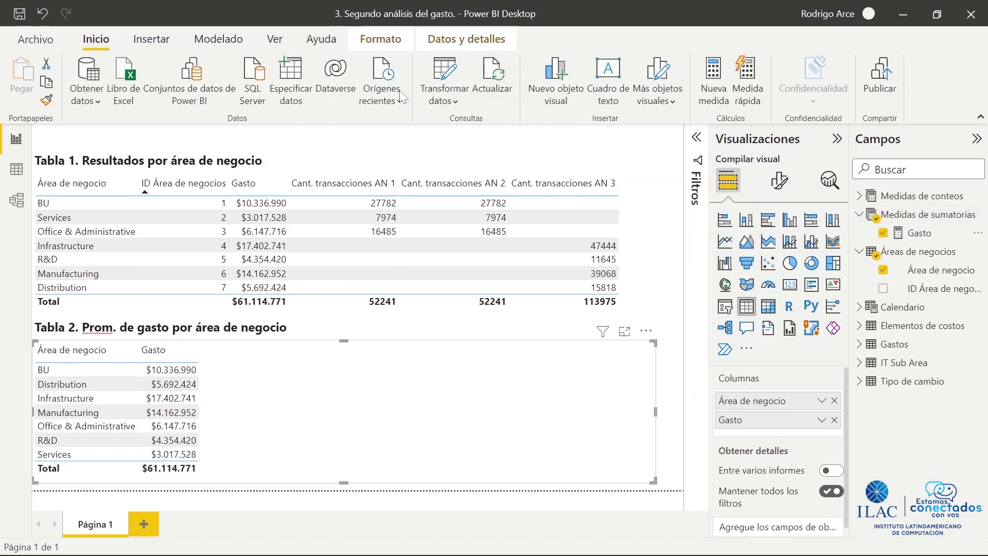
- Create and load an empty table named "Medidas de promedios"
click(295, 76)
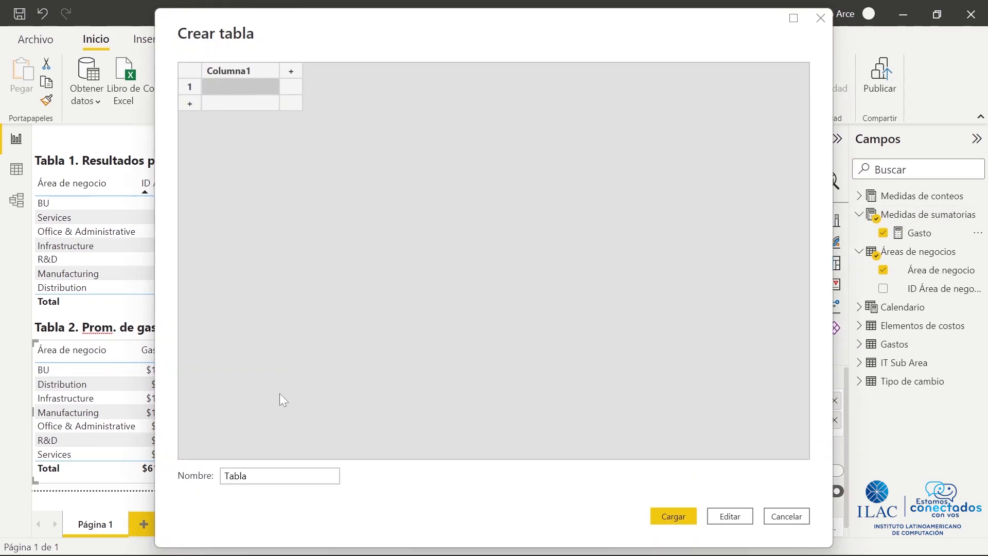
drag(265, 476, 213, 473)
text(Medidas)
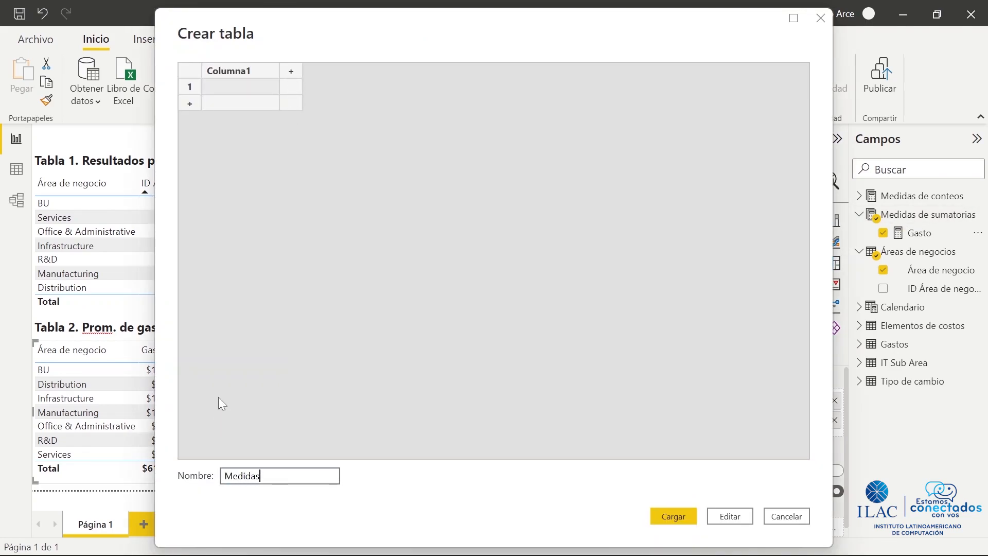
text( de promedios)
key(Return)
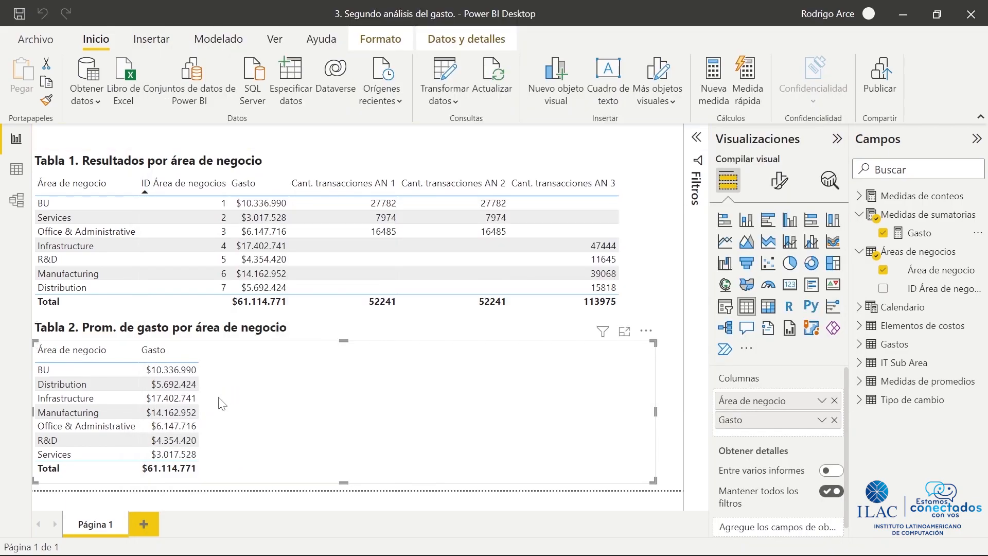
- Start a new measure in Medidas de promedios named "Prom. gasto transacción" that uses the AVERAGEX function
right_click(881, 381)
click(802, 107)
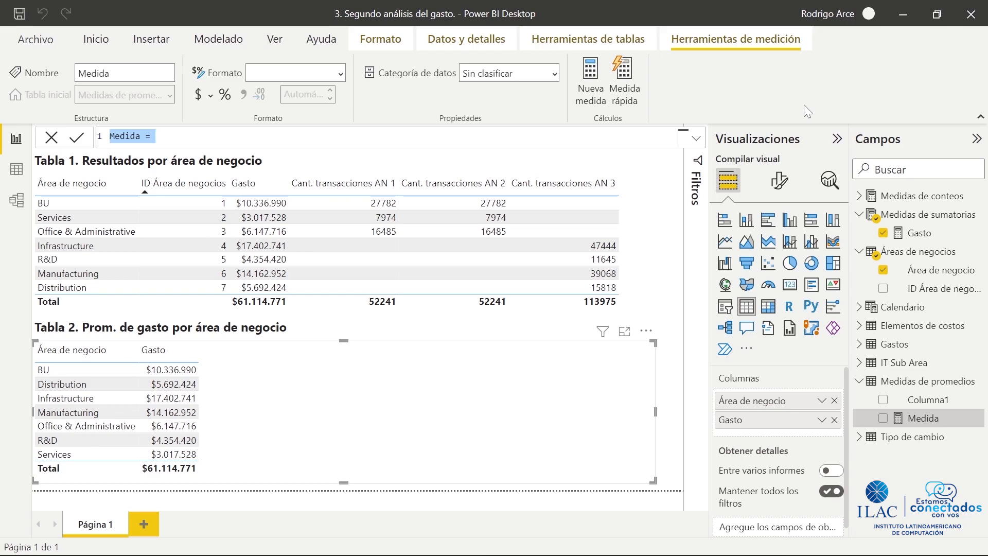
text(Prom)
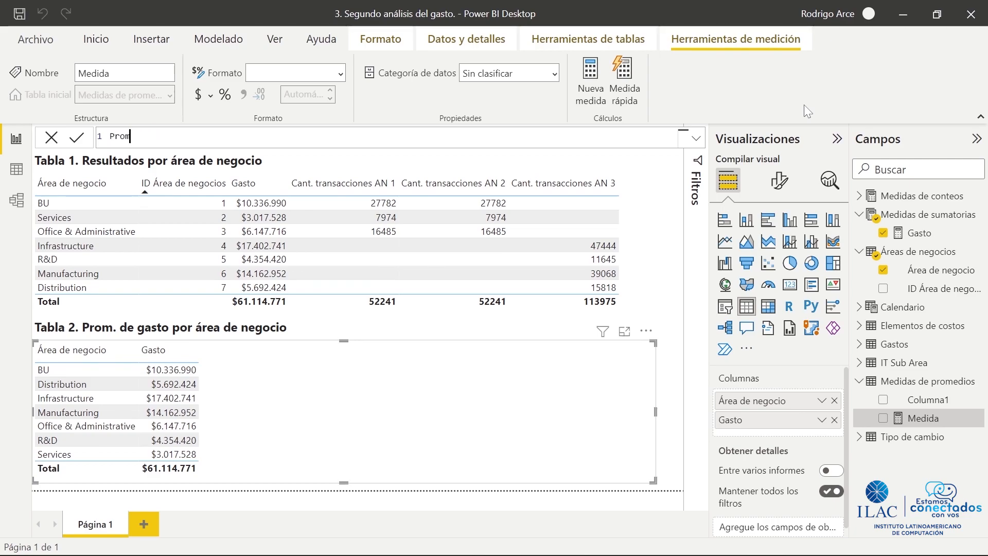
text(. gasto transacción = )
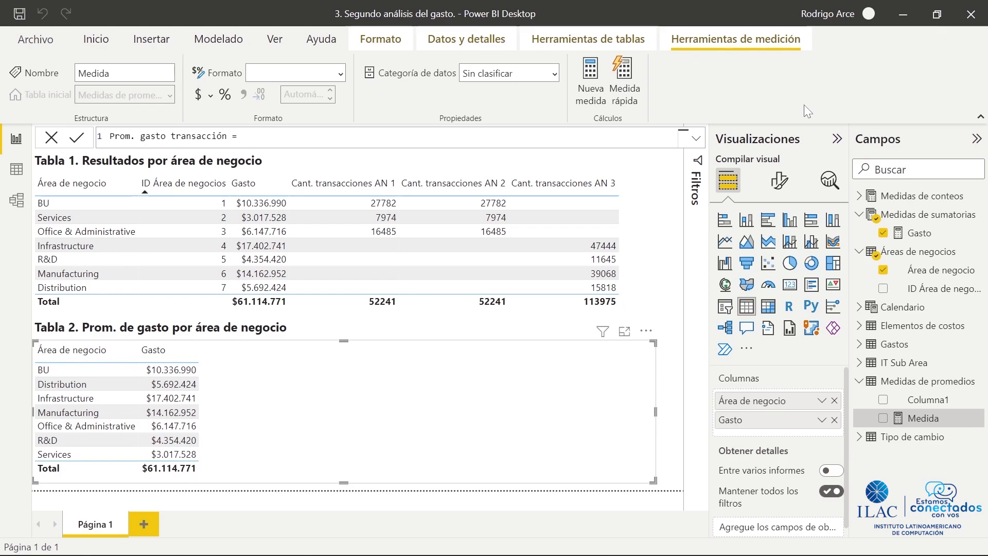
text(av)
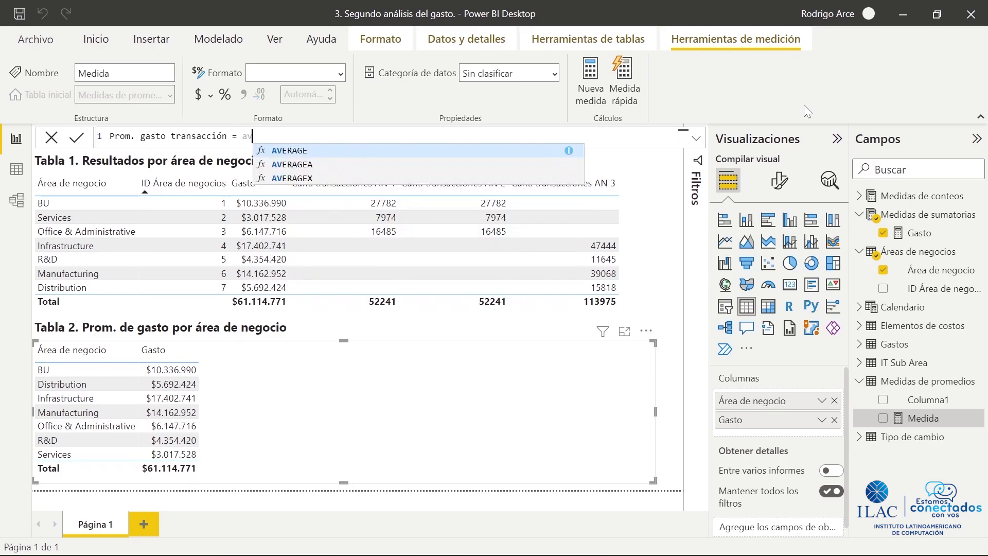
text(eragex)
key(Tab)
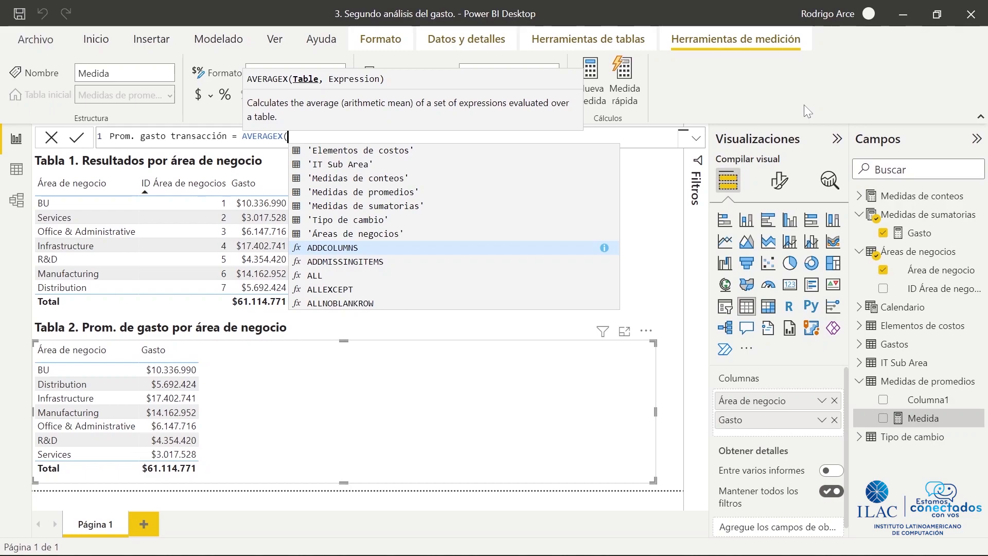
- Complete the AVERAGEX formula with the Gastos table and the [Gasto] measure as its expression, and commit the measure
text(Gastos)
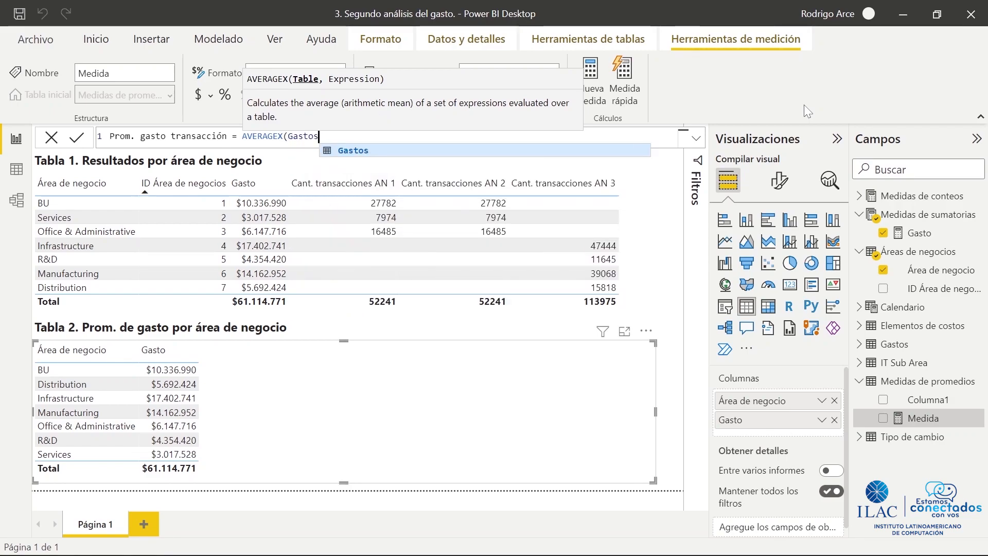
text(,)
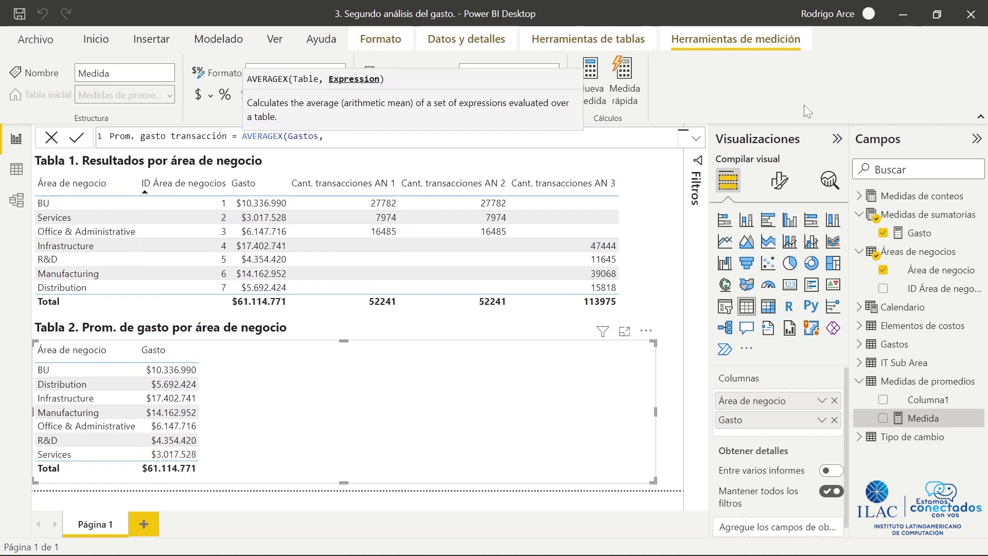
text(gas)
key(Down)
key(Down)
key(Down)
key(Down)
key(Down)
key(Down)
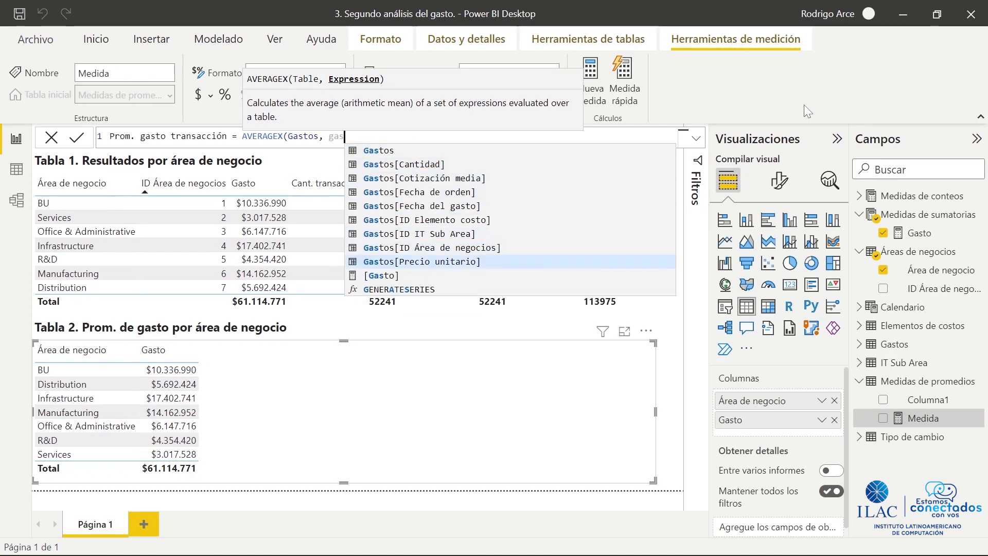
key(Tab)
text())
key(Return)
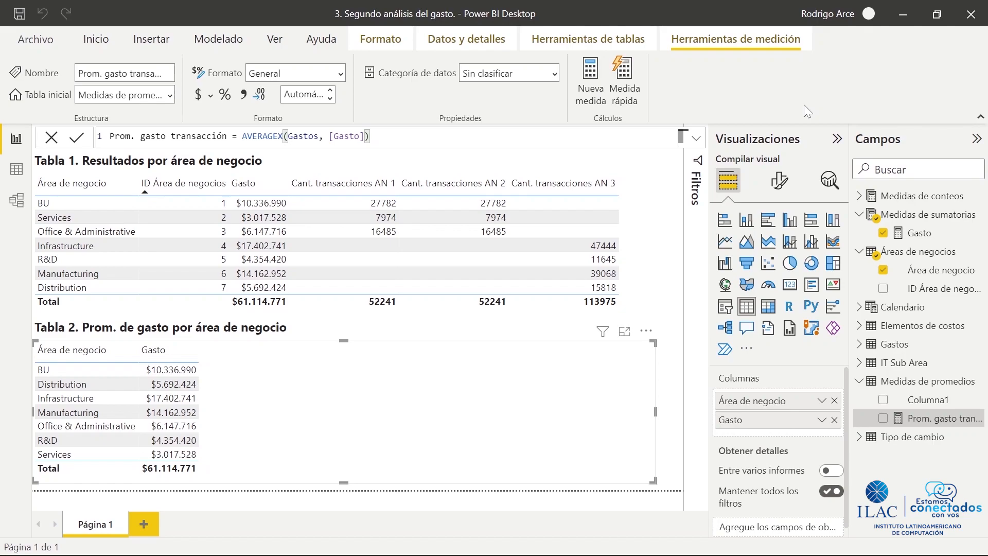
- Delete the placeholder column Columna1 from Medidas de promedios
right_click(927, 405)
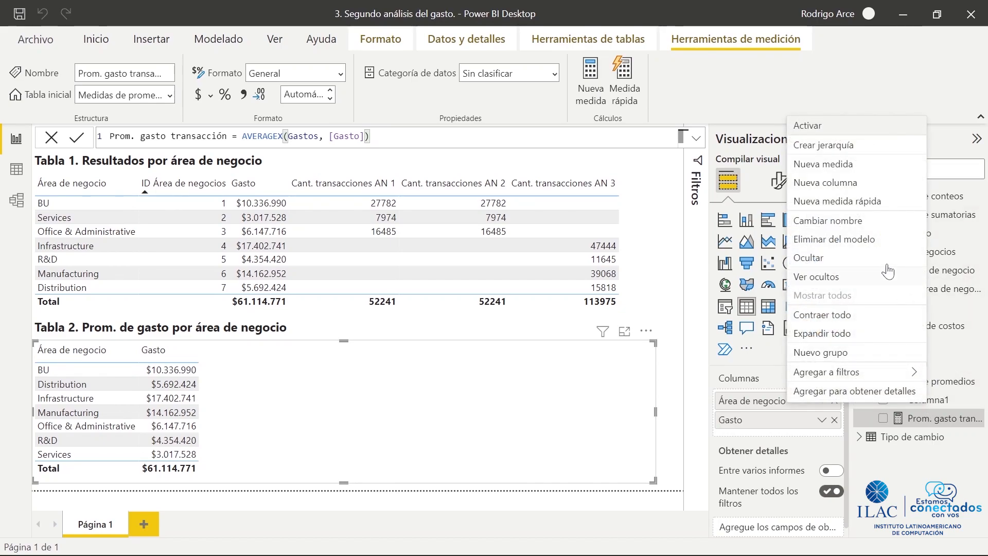
click(870, 242)
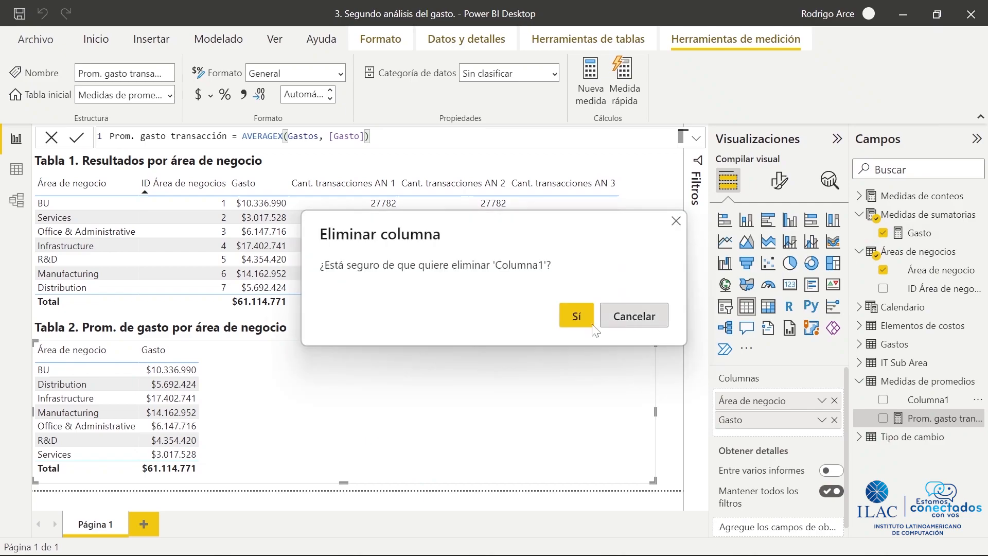
click(576, 316)
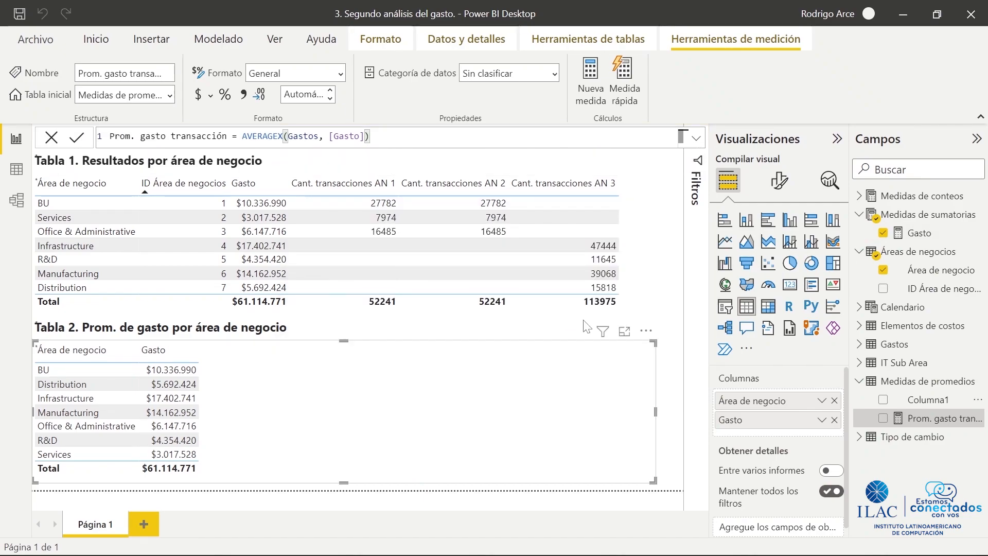
- Add Prom. gasto transacción to the Tabla 2 visual and format it as Moneda with 0 decimals
drag(921, 233, 353, 399)
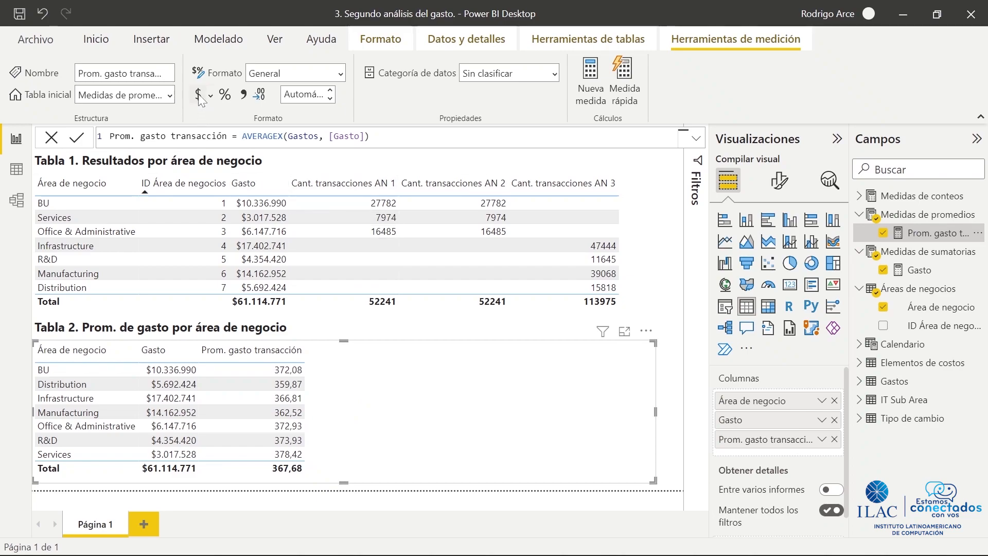
click(242, 95)
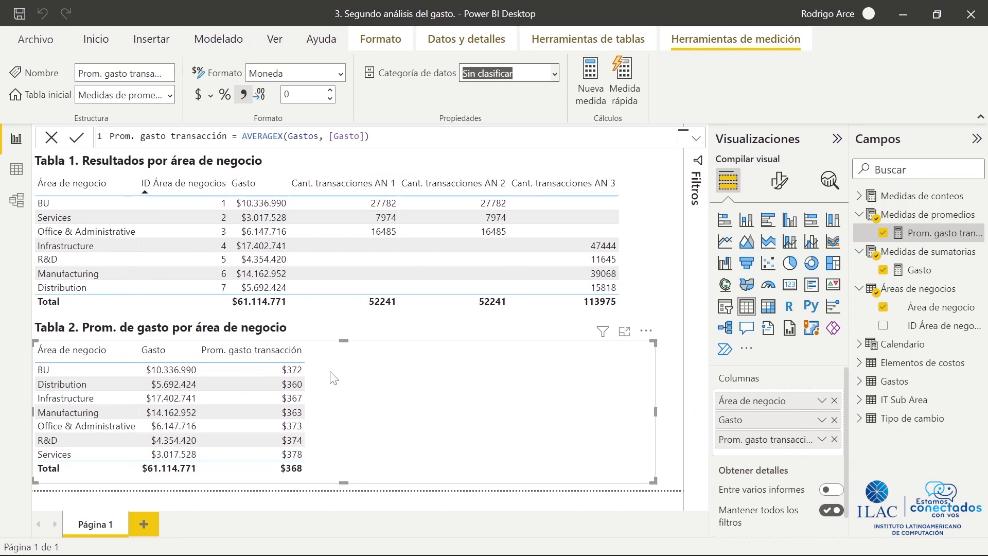
- Examine the transaction rows of the Gastos table in the data view, and return to the report page
click(20, 176)
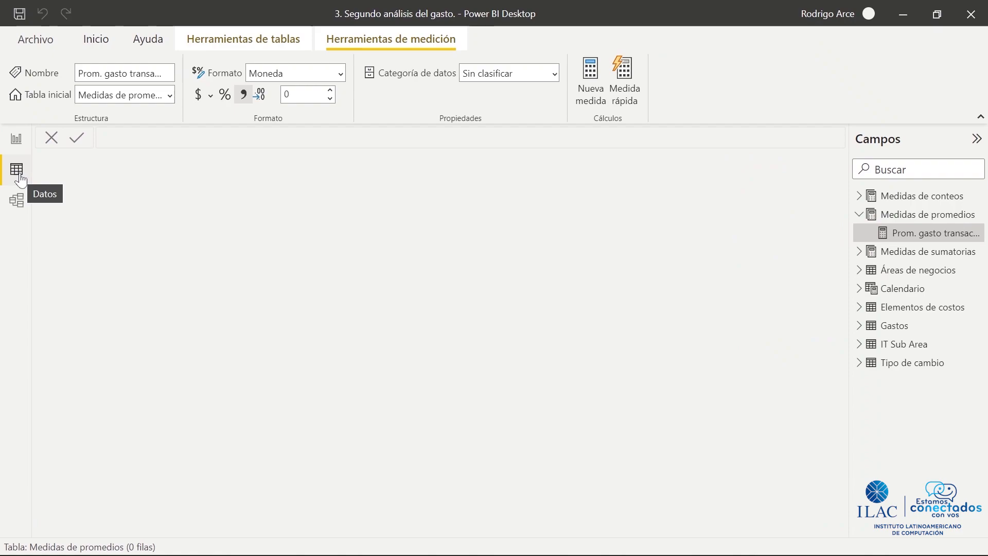
click(905, 325)
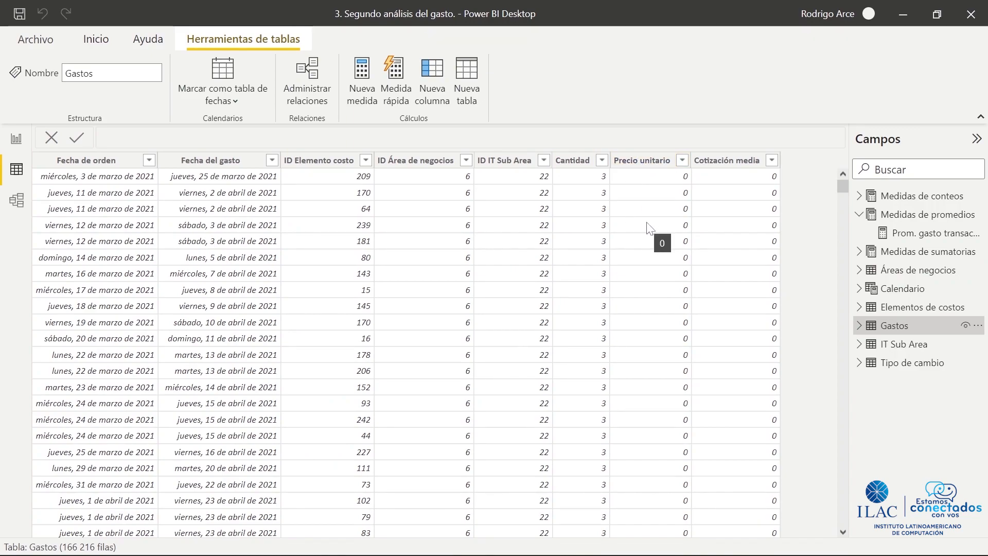
click(16, 138)
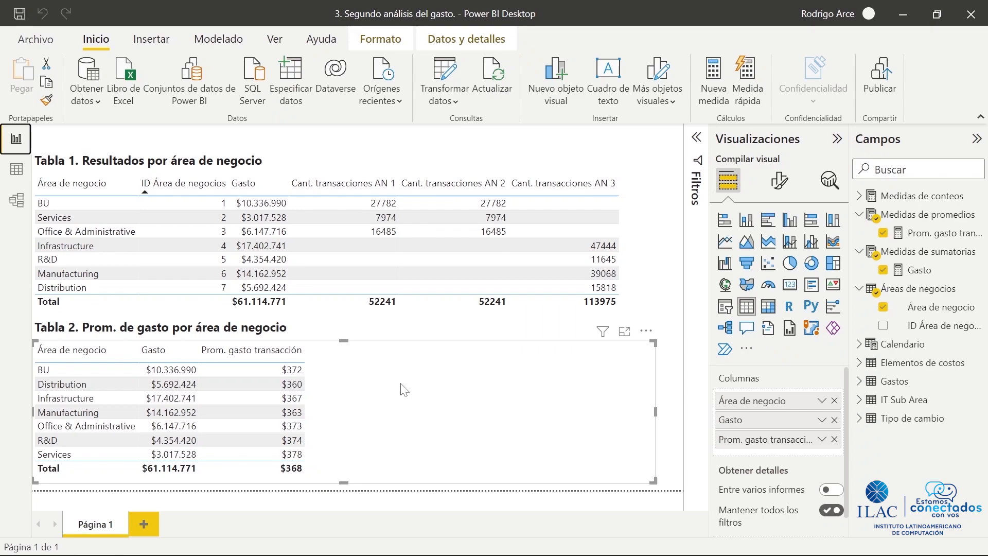
- Start another measure in Medidas de promedios named "Prom. gasto país" that uses the AVERAGEX function
right_click(911, 219)
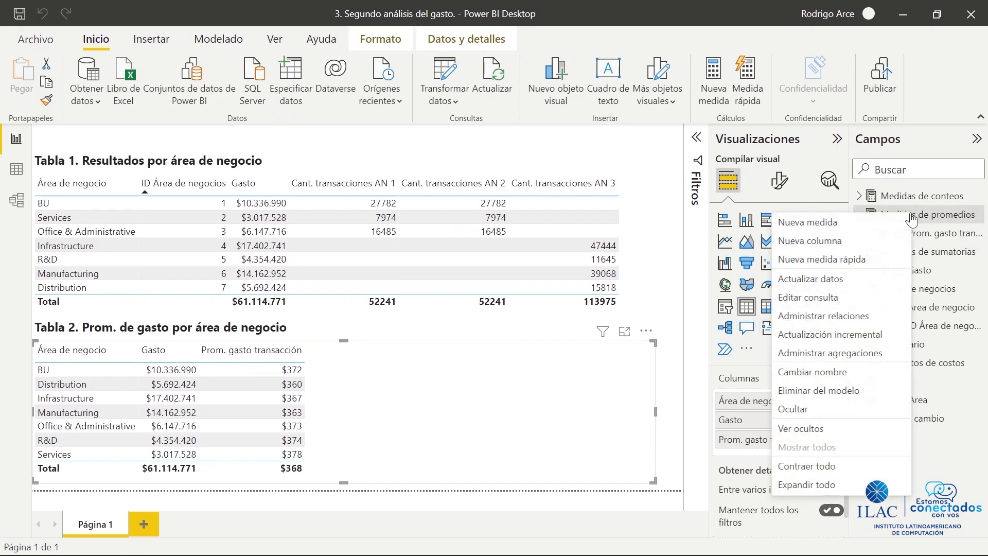
click(829, 226)
text(Prom. gasto país = average)
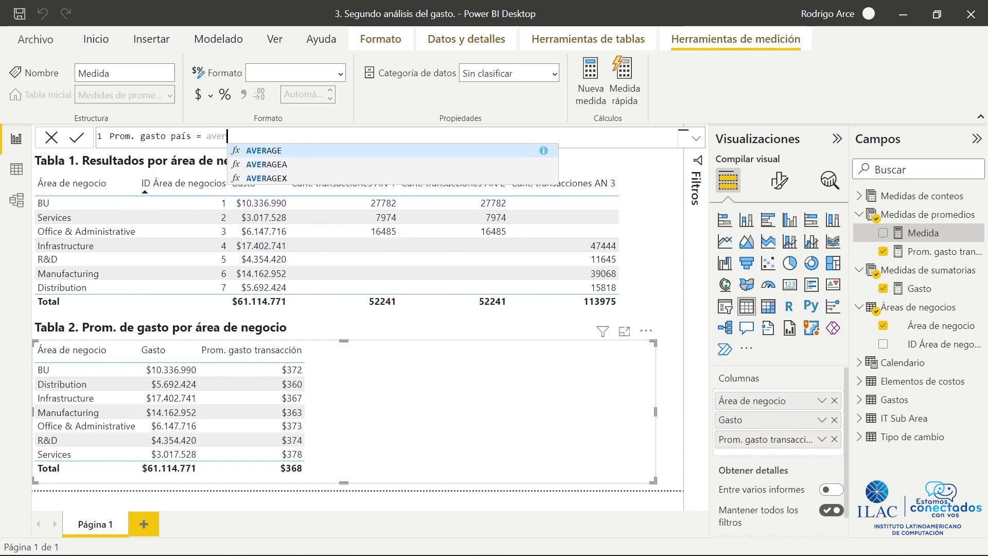
key(Down)
key(Down)
key(Tab)
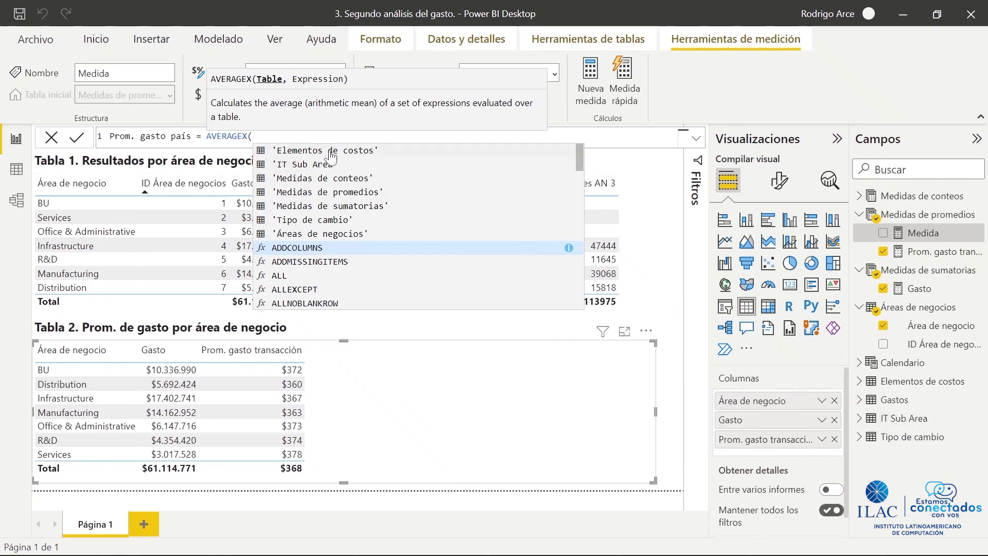
- Complete the Prom. gasto país formula with VALUES('IT Sub Area'[País]) as the table and [Gasto] as the expression, and commit it
text(valu)
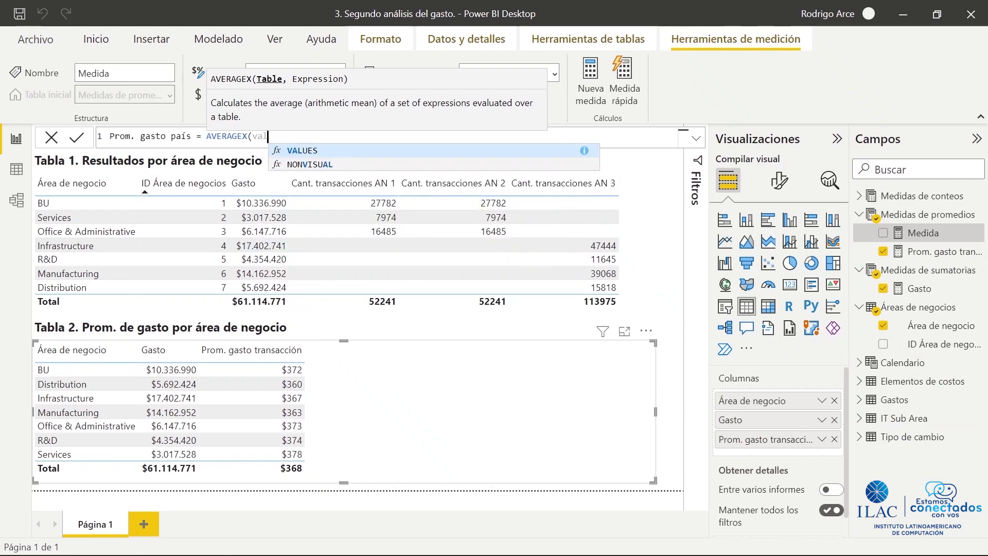
key(Tab)
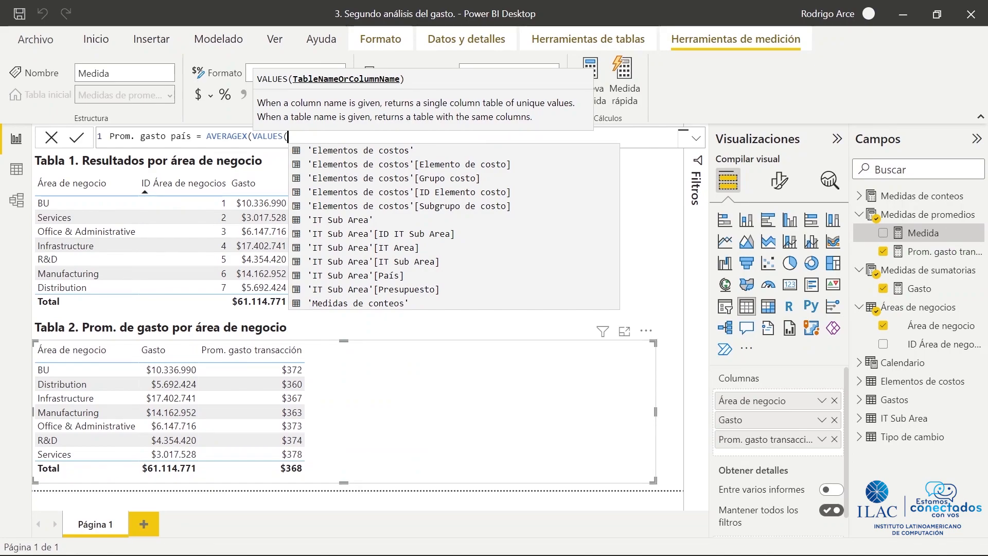
click(363, 276)
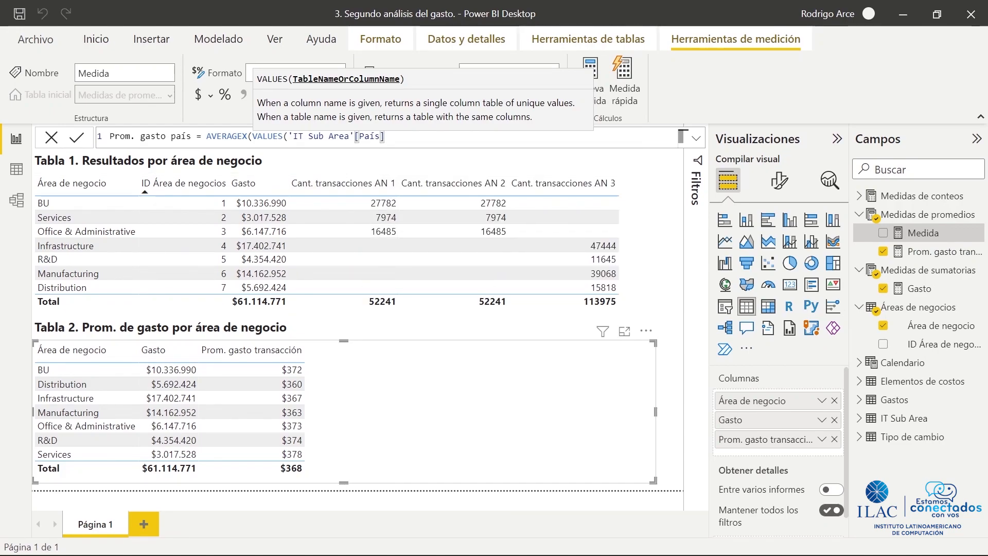
text(),)
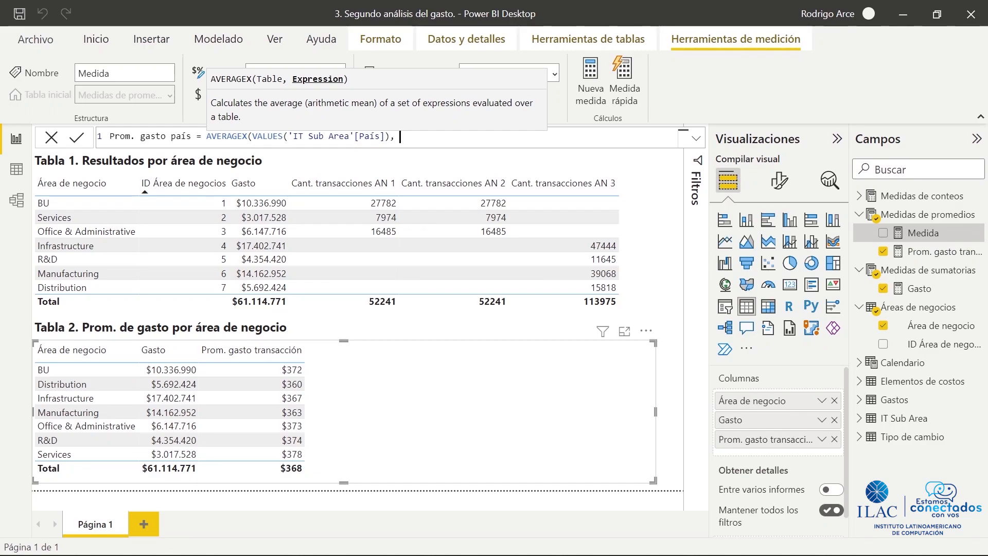
text(gasto)
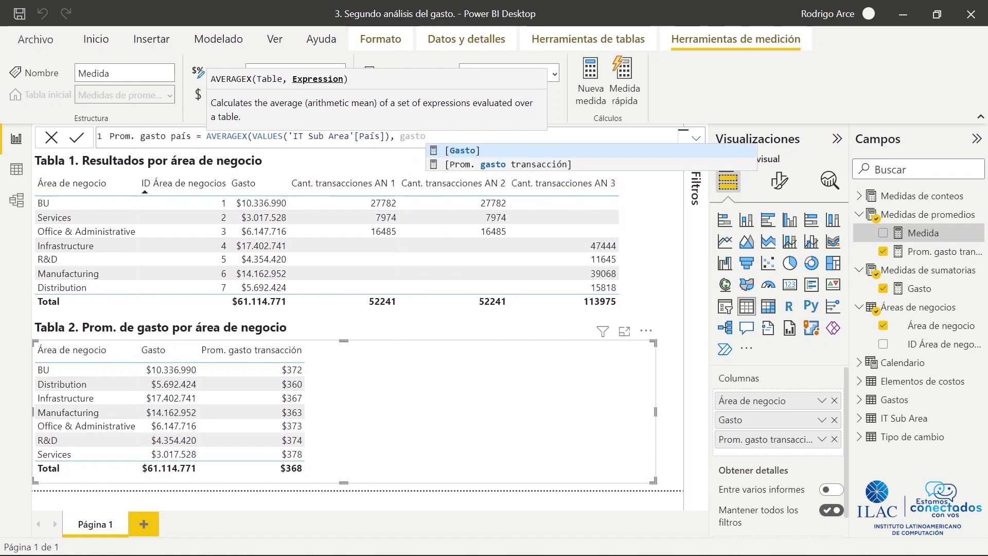
key(Tab)
text())
key(Return)
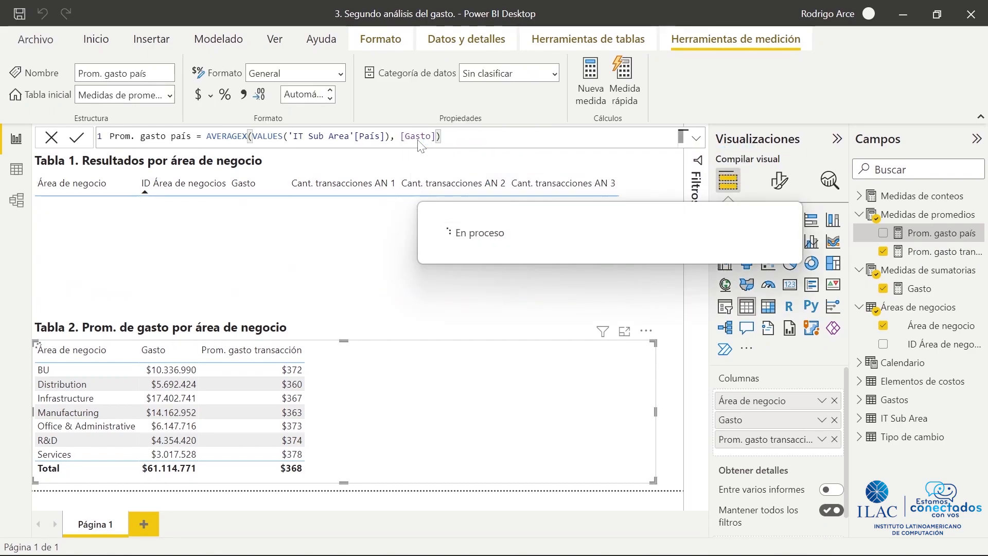
- Add Prom. gasto país to the Tabla 2 visual and format it as Moneda with a thousands separator
click(884, 235)
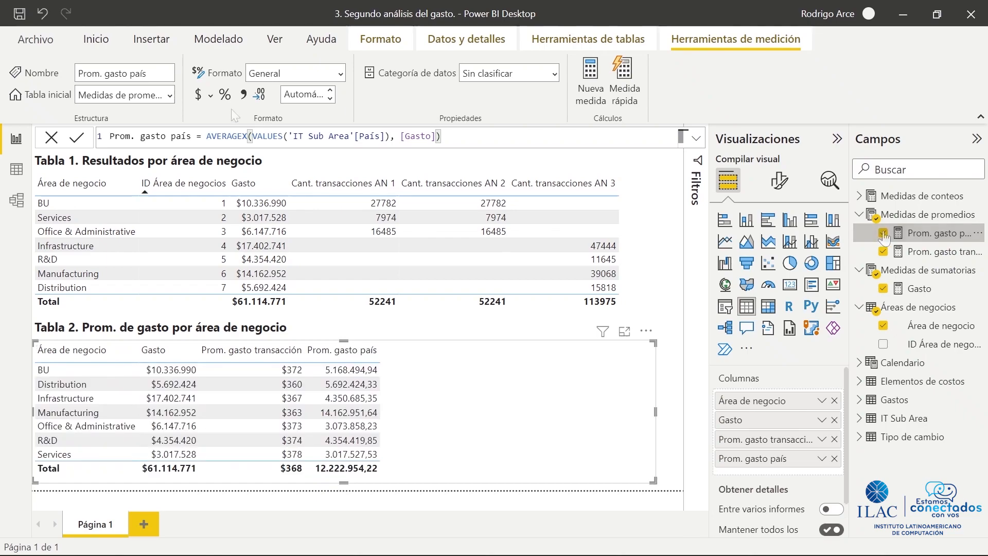
click(244, 95)
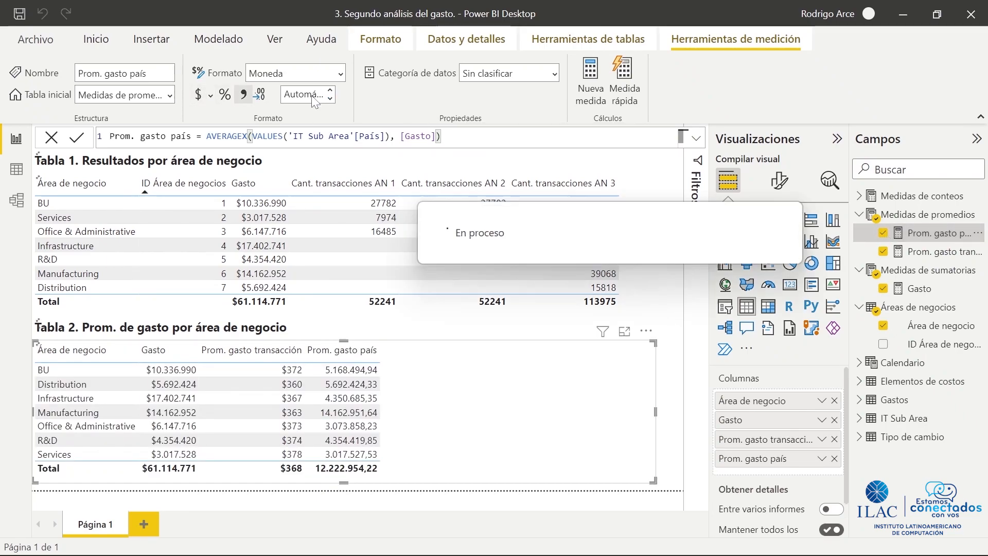